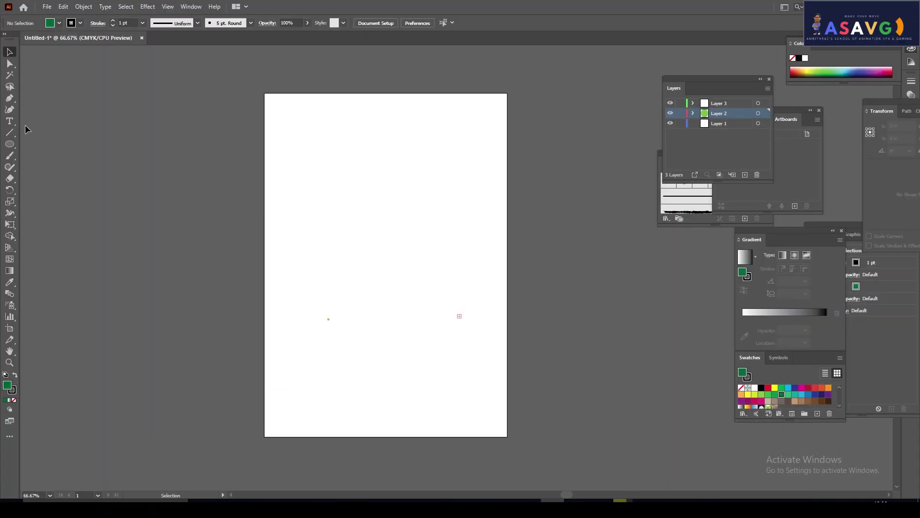
Step: Place the trees.jpg photo near the top of the artboard
left_click(46, 7)
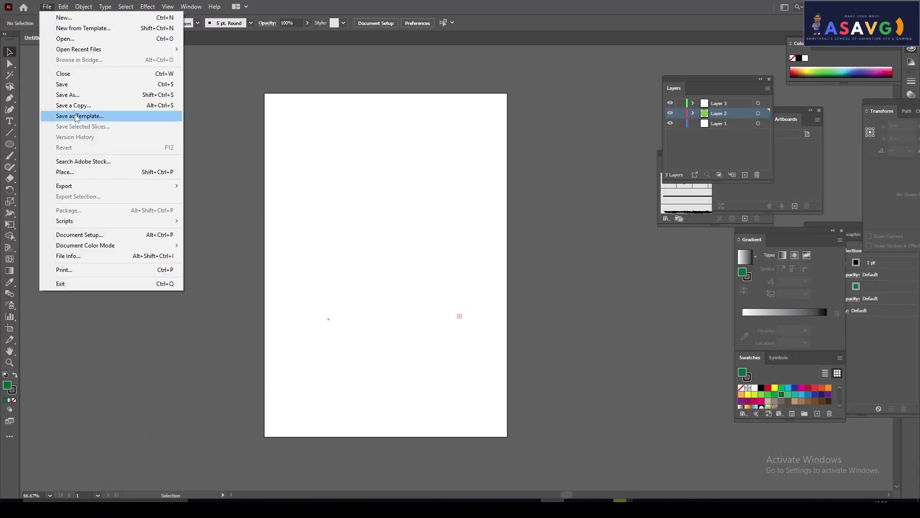
left_click(83, 175)
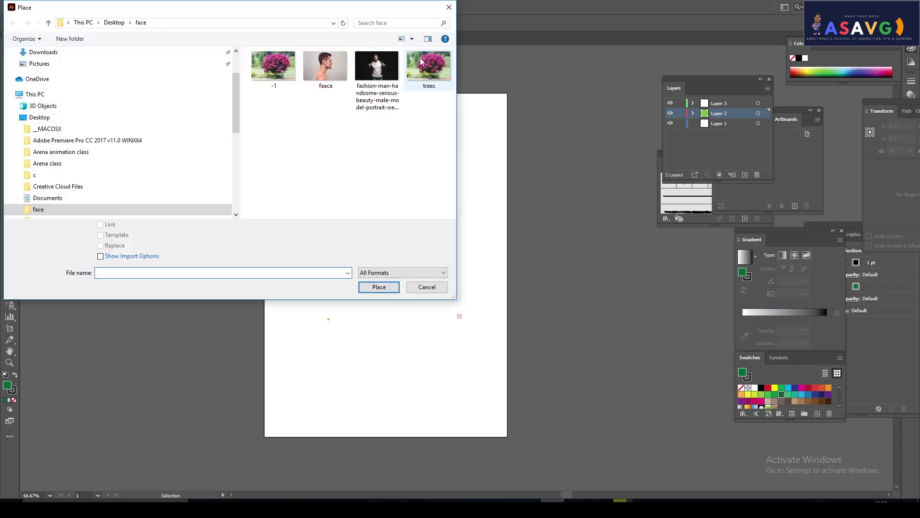
double_click(421, 61)
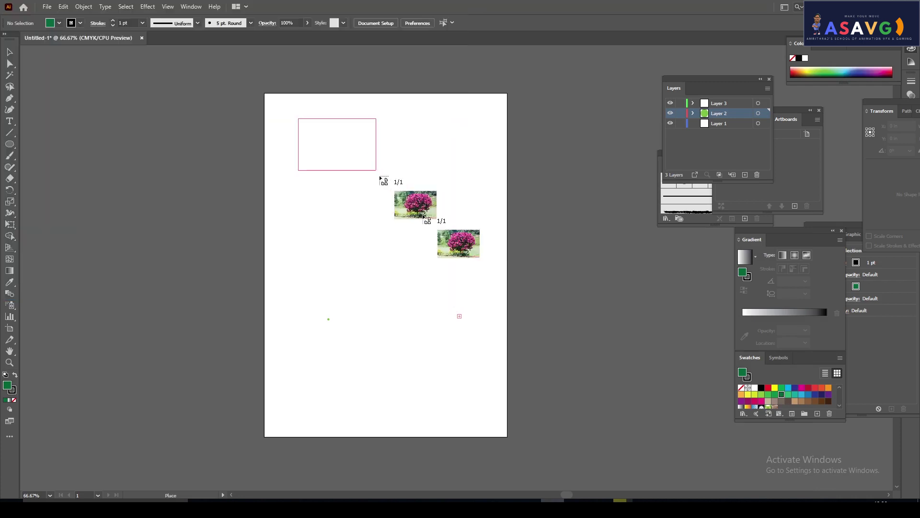
left_click_drag(380, 178, 469, 232)
left_click(9, 144)
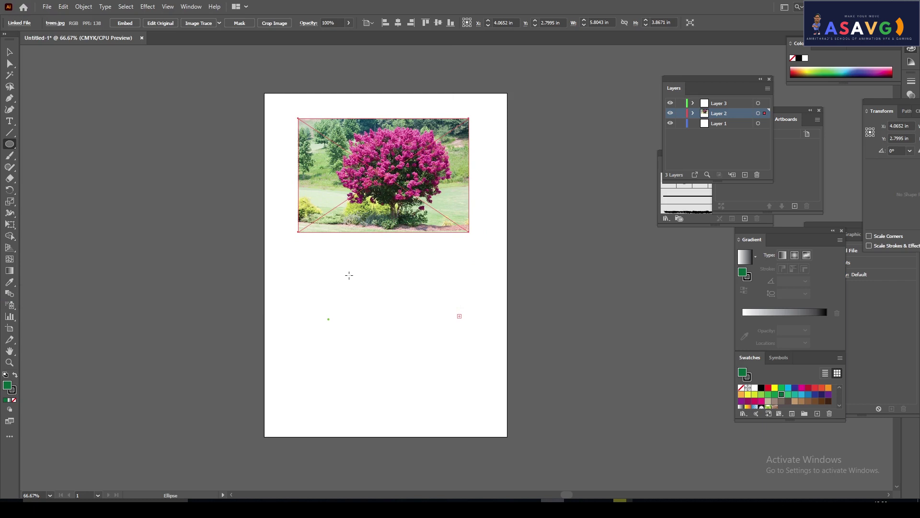
left_click_drag(722, 91, 545, 97)
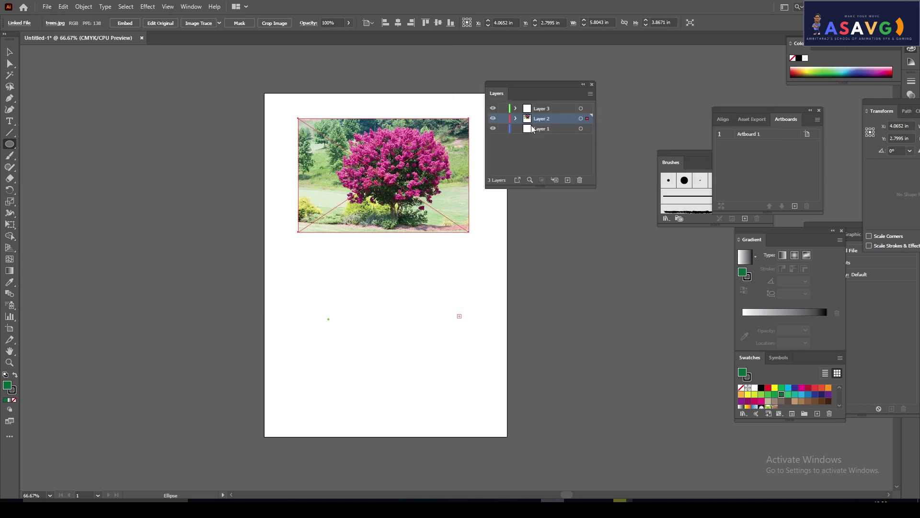
Step: Lock Layer 2, which holds the trees photo, and pick the Ellipse Tool
left_click(493, 118)
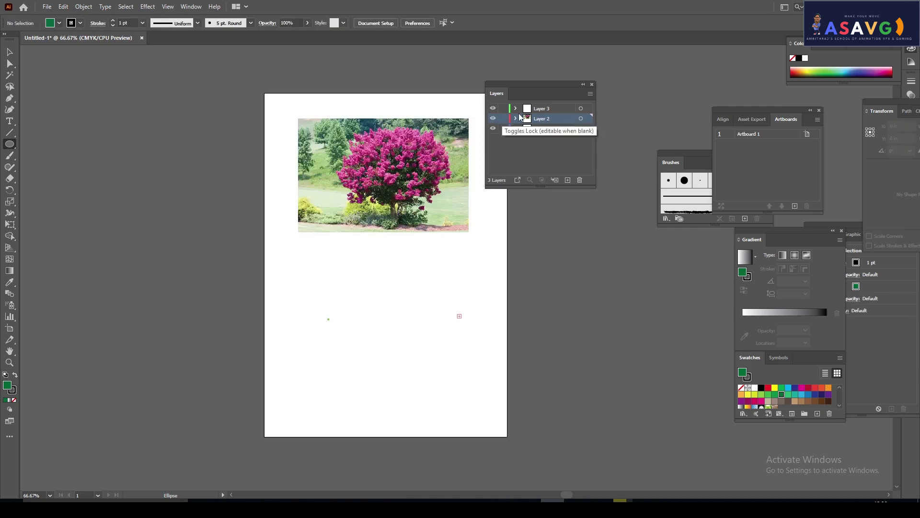
left_click(503, 118)
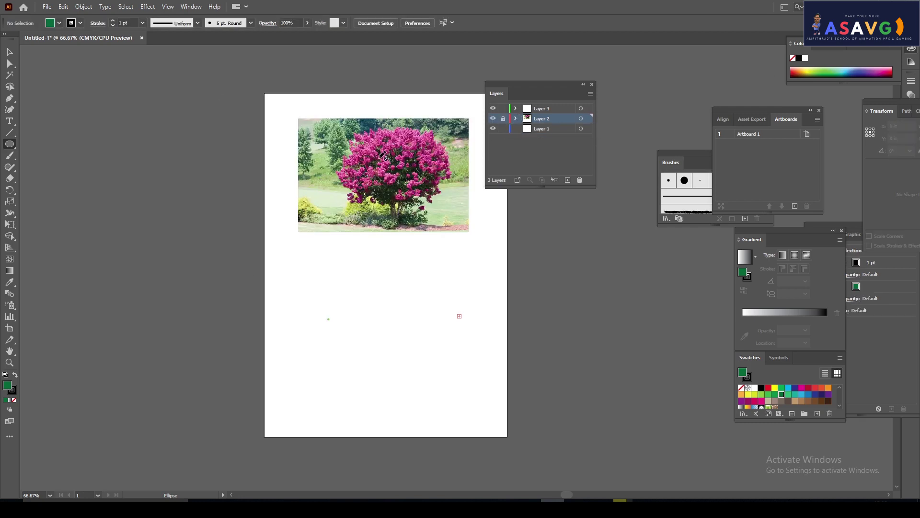
left_click(14, 148)
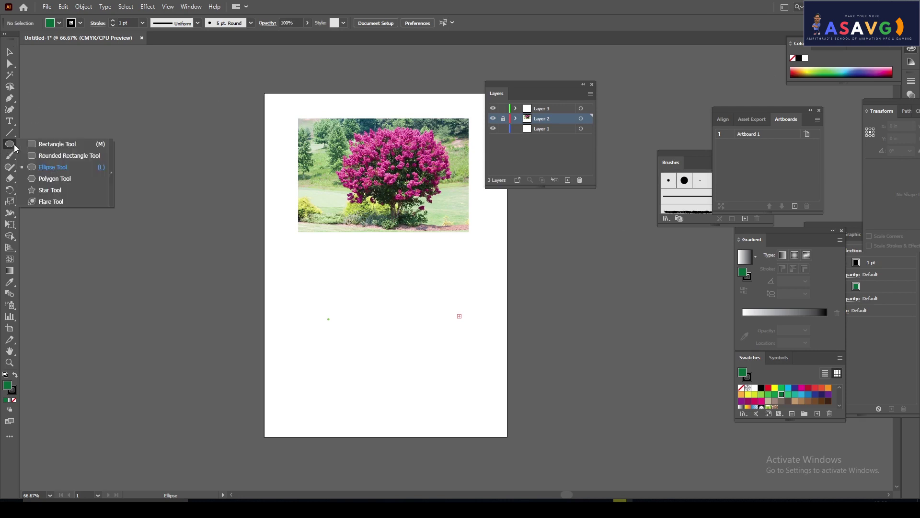
left_click(48, 167)
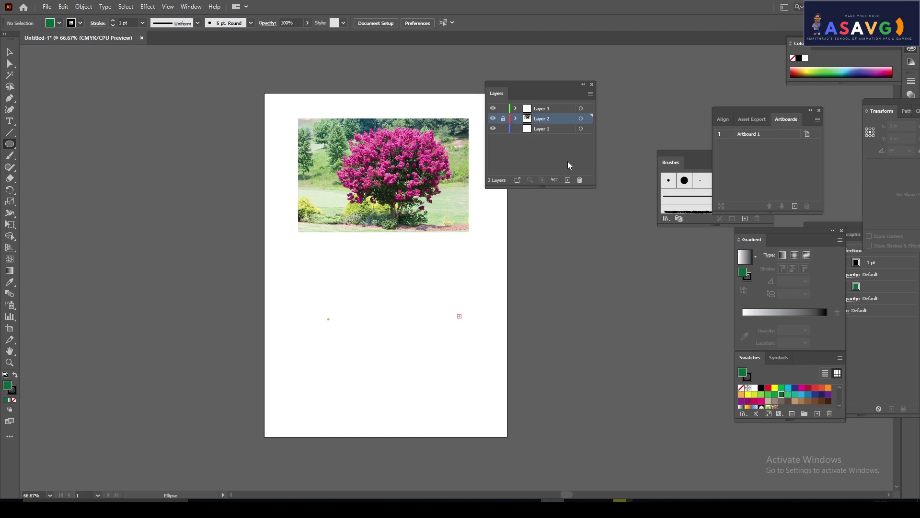
Step: On Layer 3, draw a green ellipse below the photo and nudge it slightly left
left_click(556, 108)
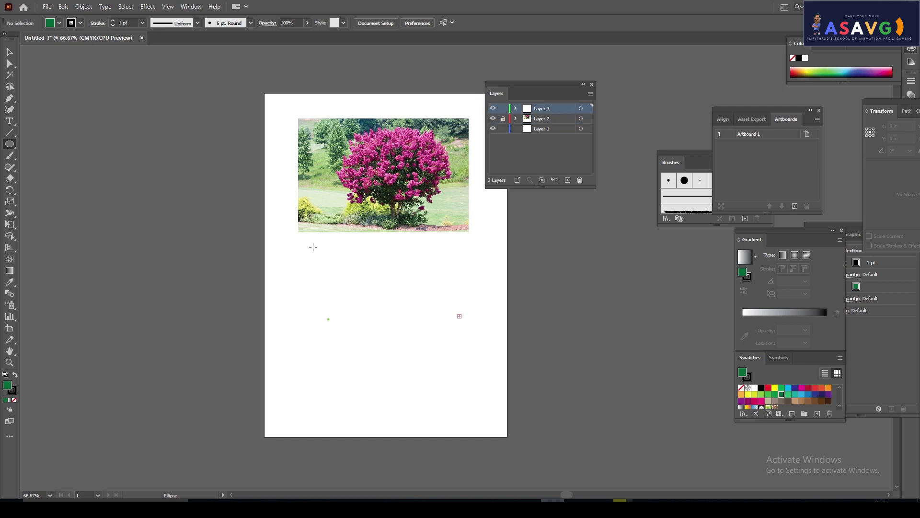
left_click_drag(301, 254, 393, 338)
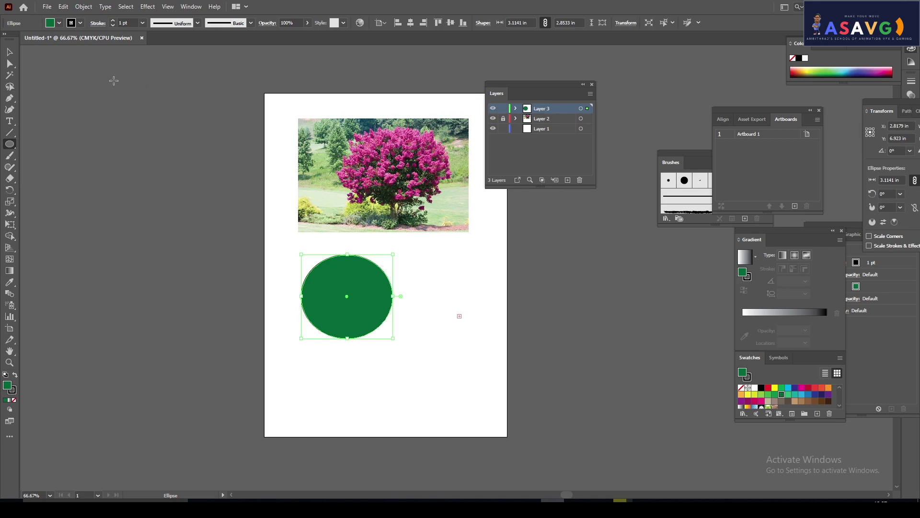
key("v")
left_click_drag(338, 302, 329, 302)
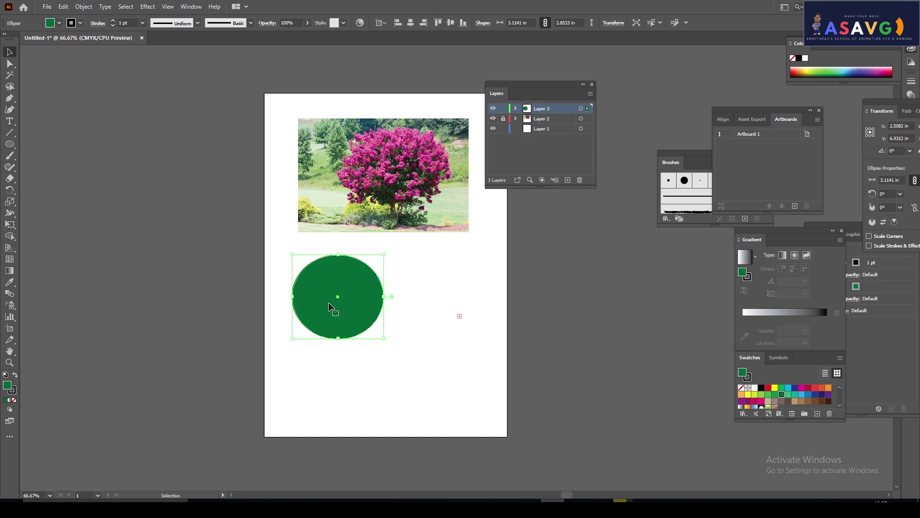
left_click(191, 6)
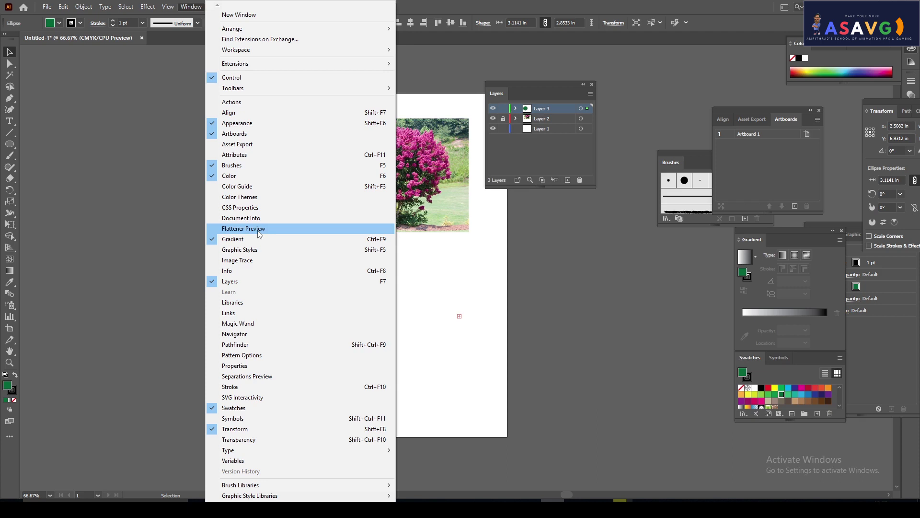
Step: Duplicate the ellipse to the right, overlapping it, and fill the copy dark blue
left_click(235, 365)
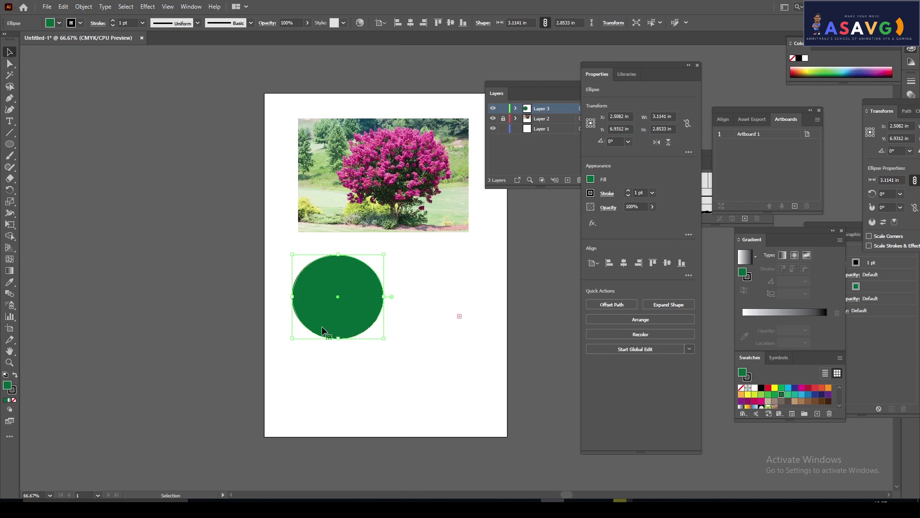
left_click_drag(315, 317, 389, 320)
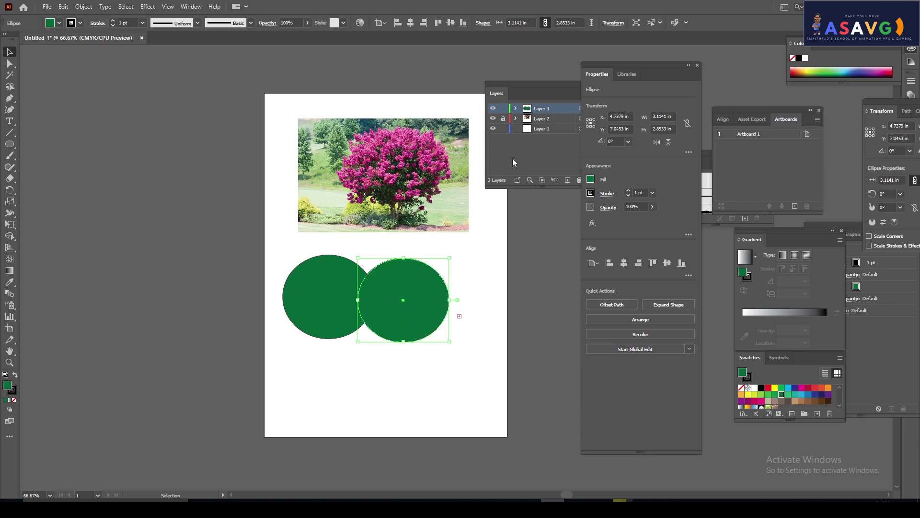
left_click(595, 180)
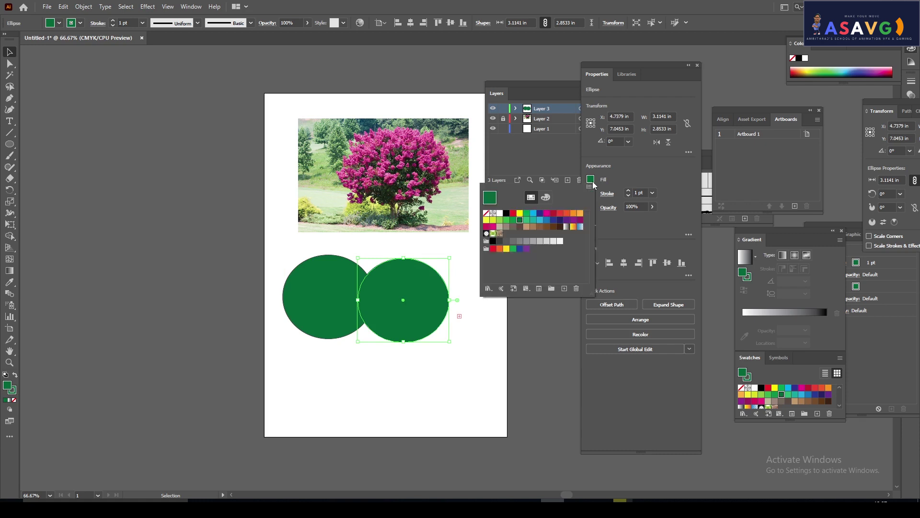
left_click(539, 215)
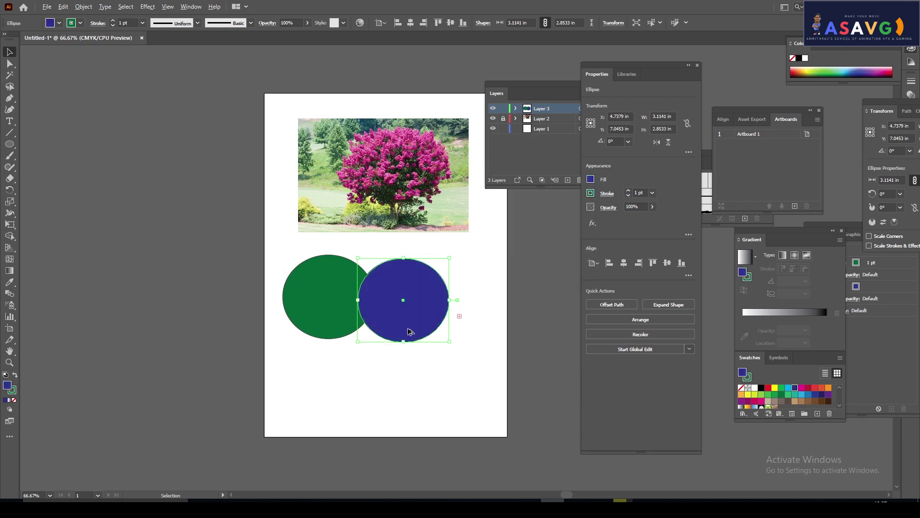
left_click_drag(403, 331, 357, 376)
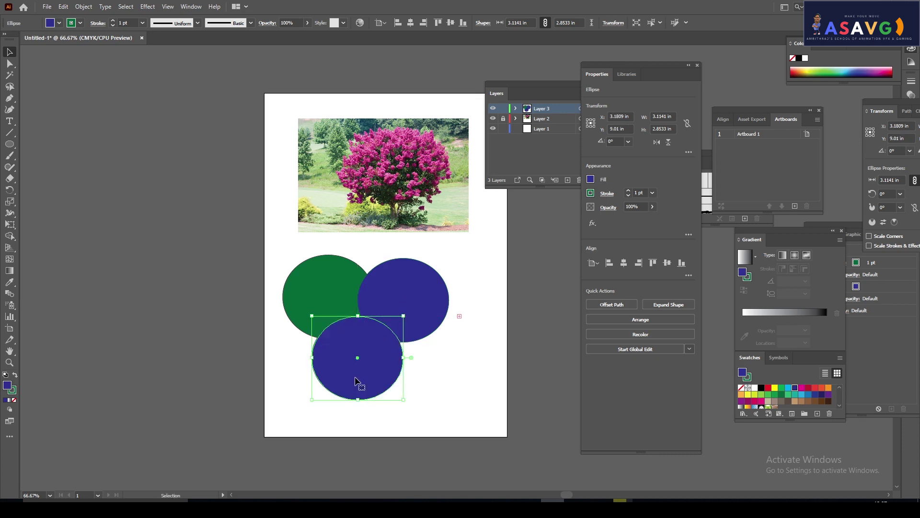
key("ctrl+z")
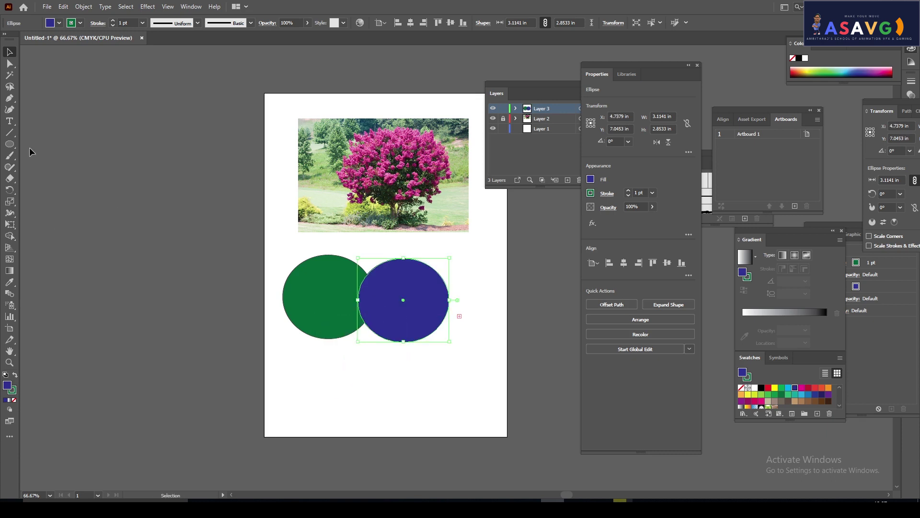
Step: Draw a wide orange-red rectangle across the lower halves of both circles
left_click(9, 144)
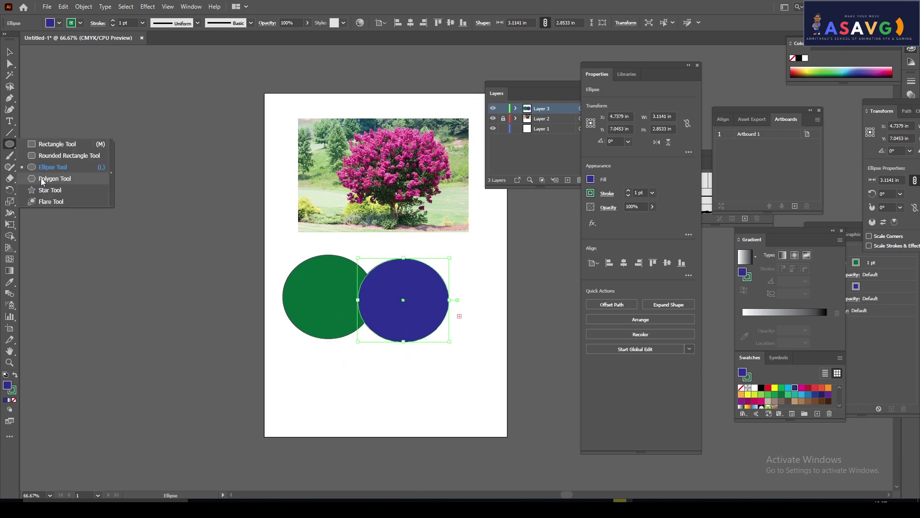
left_click(48, 146)
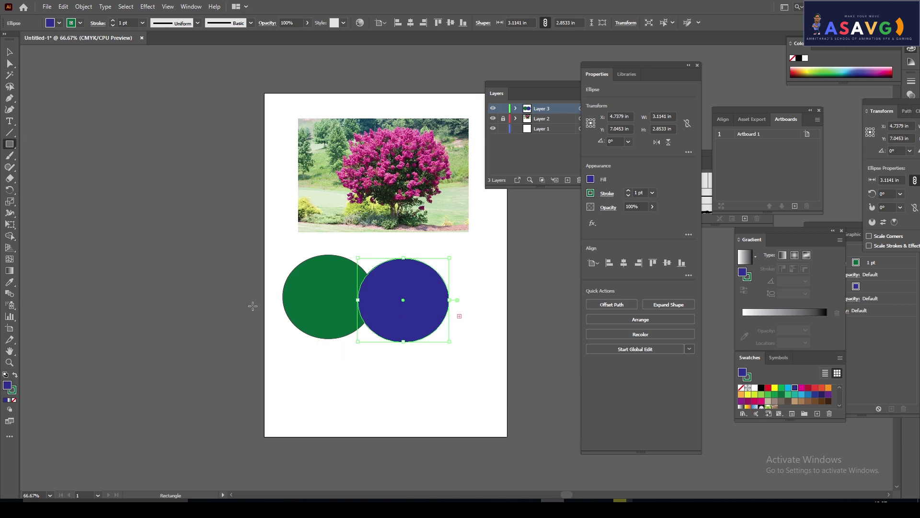
left_click_drag(252, 306, 455, 390)
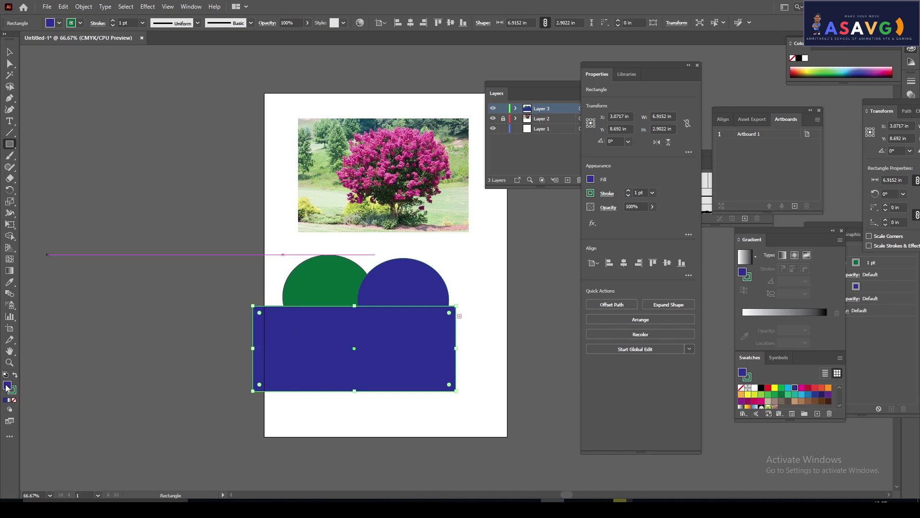
left_click(590, 180)
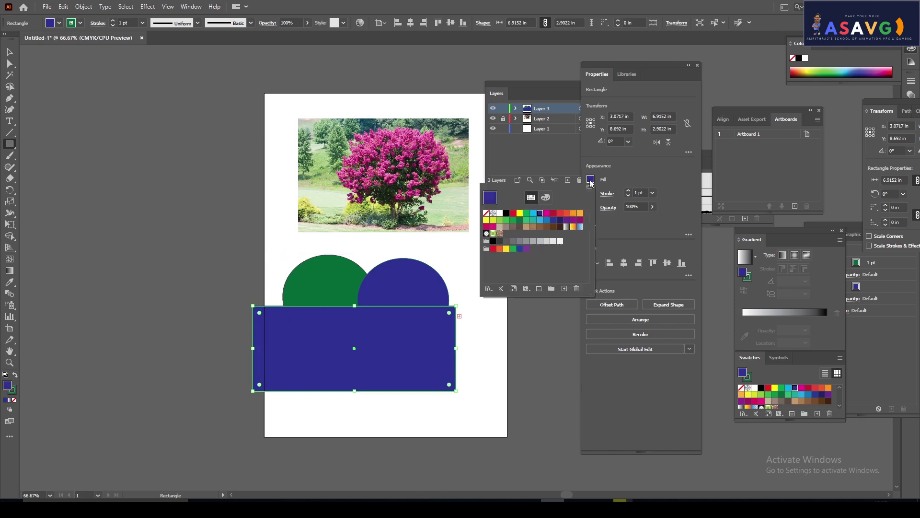
left_click(567, 213)
key("Escape")
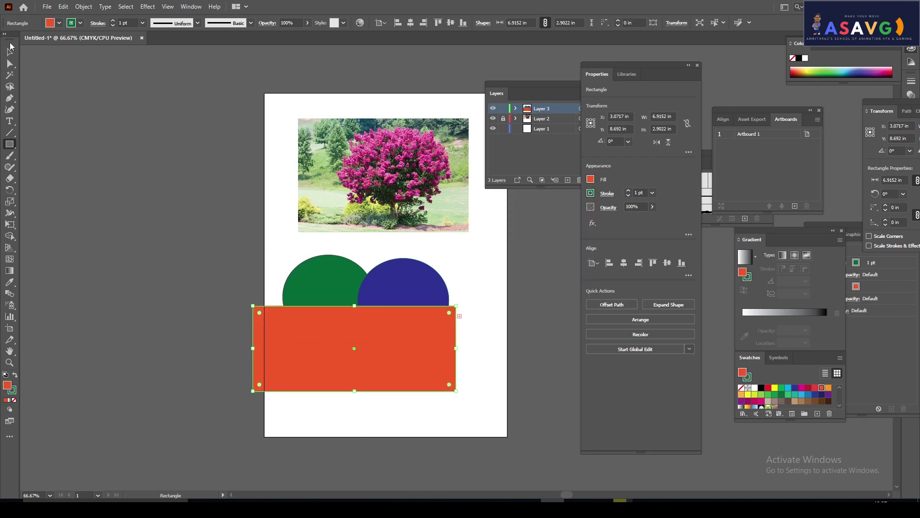
Step: Move the rectangle right and down under the circles, then select all three shapes
left_click(10, 52)
left_click_drag(362, 346, 402, 357)
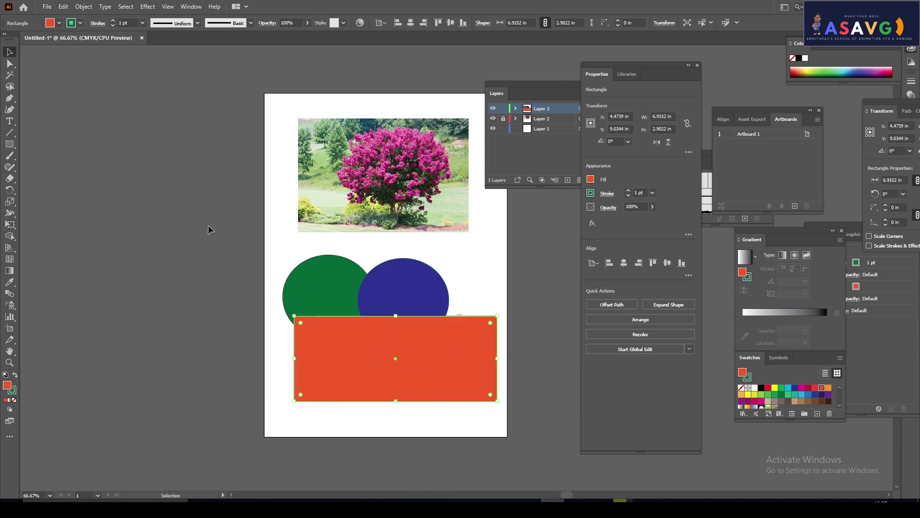
key("ctrl+a")
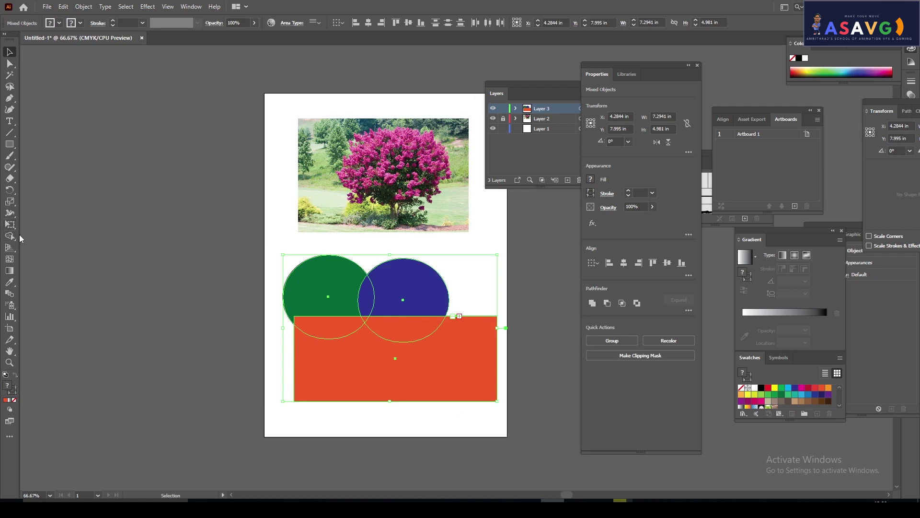
Step: Unite the circles and rectangle with the Shape Builder, then nudge the result up-left
left_click(11, 237)
left_click_drag(343, 290, 372, 337)
left_click(10, 53)
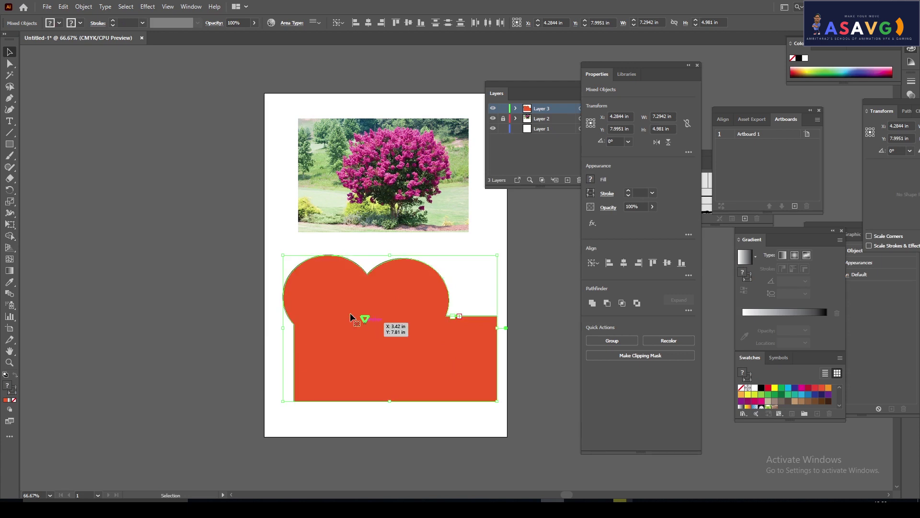
left_click_drag(382, 328, 358, 315)
left_click(550, 253)
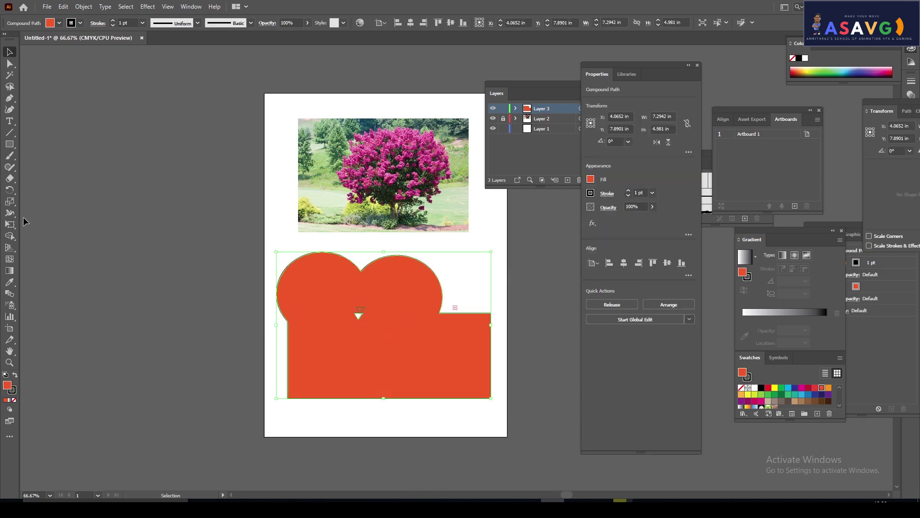
Step: Shape Builder the orange shape's remaining pieces together, then move it right out of the way
left_click(8, 236)
mouse_move(343, 294)
left_mouse_down()
mouse_move(367, 319)
mouse_move(359, 312)
left_mouse_up()
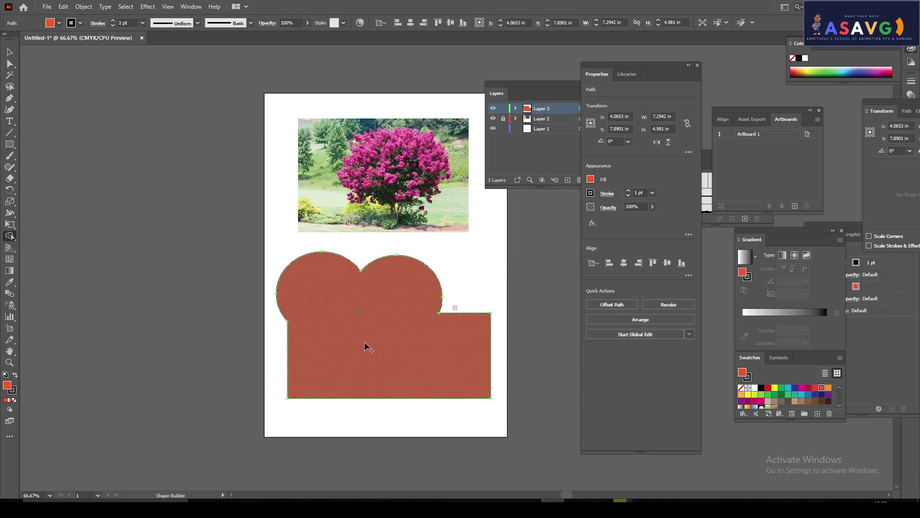
mouse_move(363, 308)
left_mouse_down()
mouse_move(299, 341)
mouse_move(369, 315)
left_mouse_up()
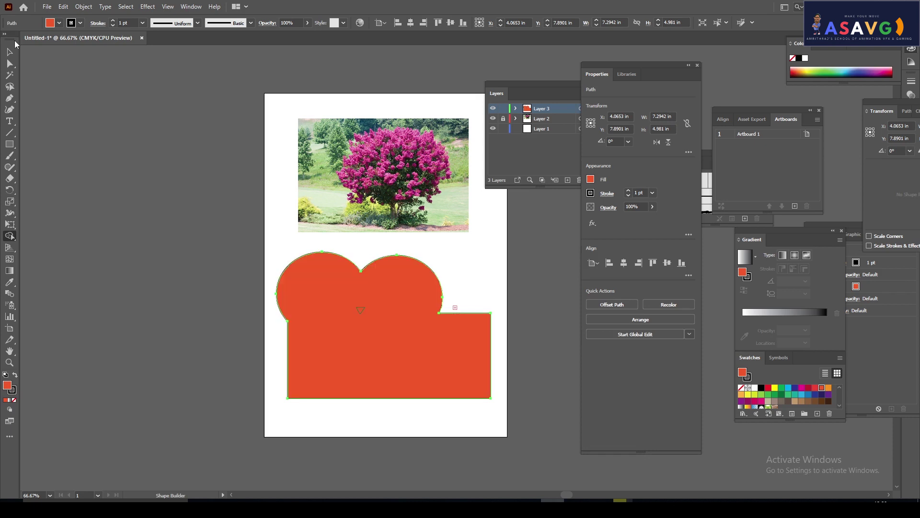
left_click(10, 51)
mouse_move(310, 307)
left_mouse_down()
mouse_move(407, 346)
mouse_move(429, 316)
left_mouse_up()
Step: Lasso-select and delete the leftover blue triangle, then drag the orange shape back left
left_click(360, 310)
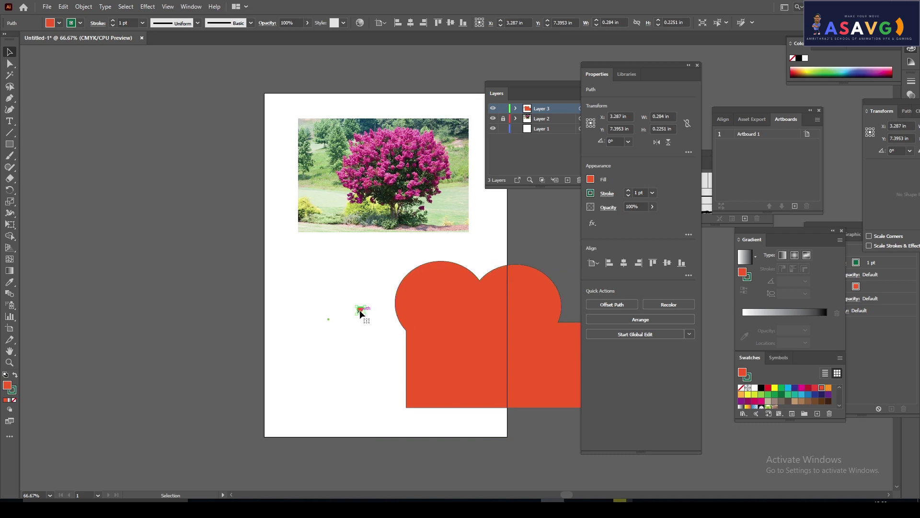
left_click(331, 292)
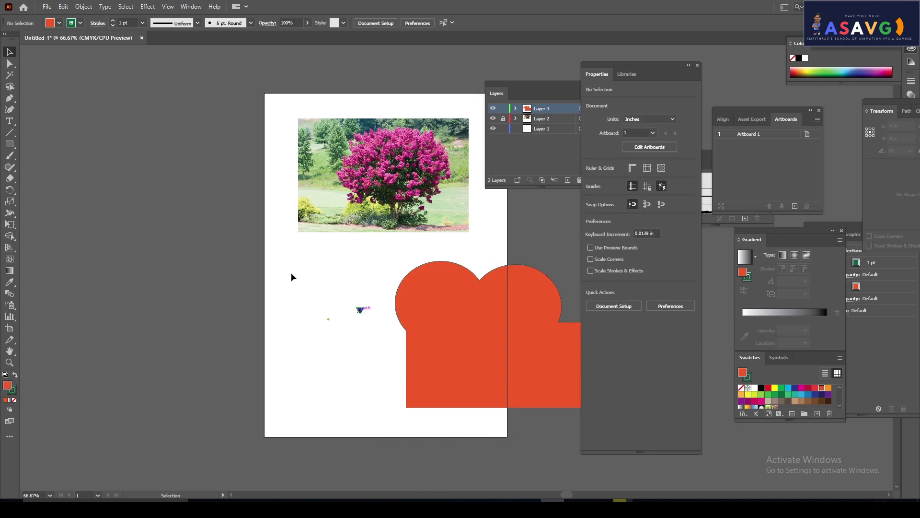
left_click(9, 75)
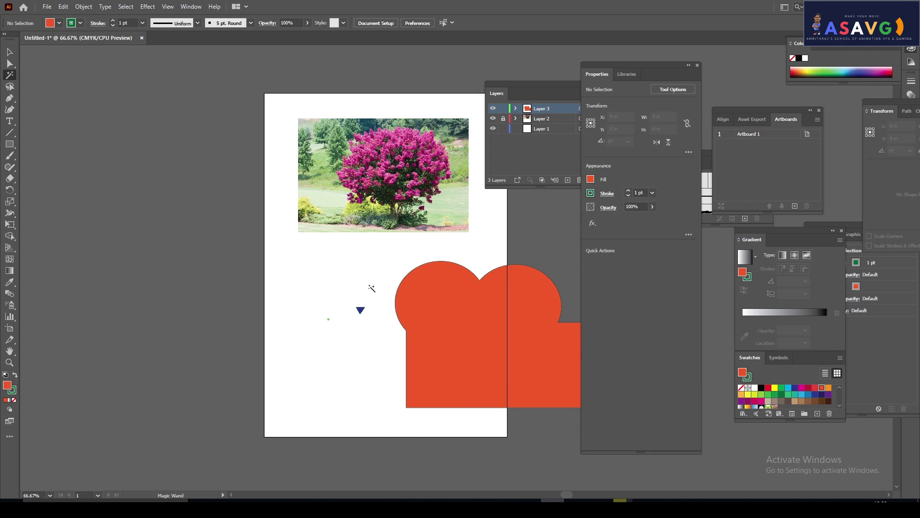
double_click(8, 77)
left_click(9, 86)
left_click_drag(354, 303, 358, 316)
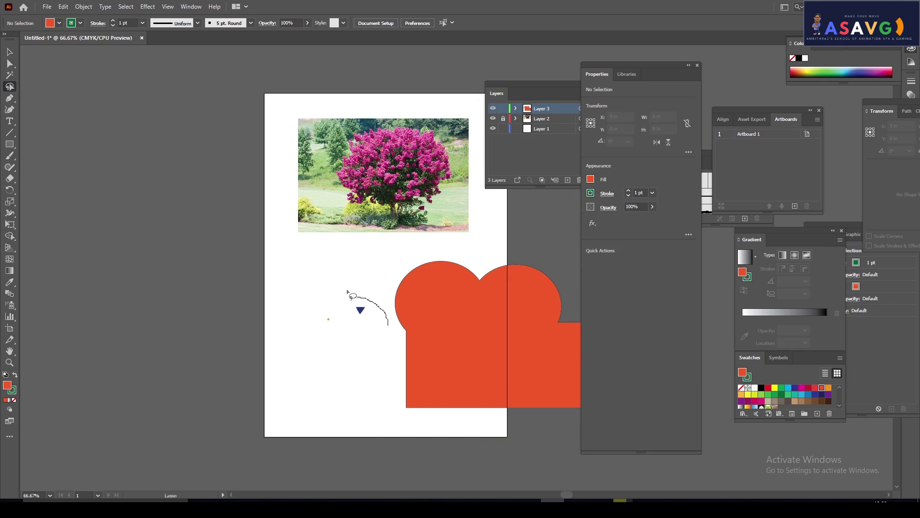
key("Delete")
left_click(9, 52)
left_click_drag(487, 329, 370, 337)
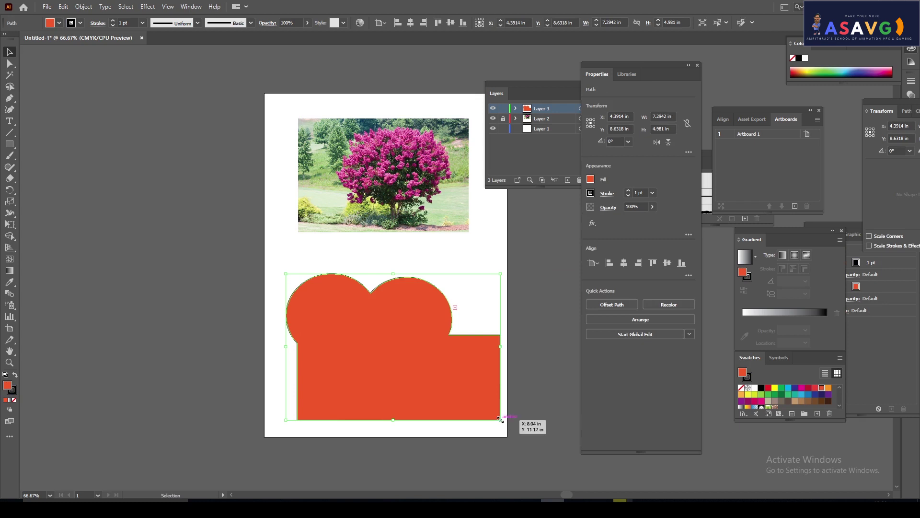
Step: Scale the orange shape down to 4.4459 × 2.3877 in and move it over the tree photo
left_click_drag(502, 422, 416, 343)
left_click_drag(355, 277, 380, 158)
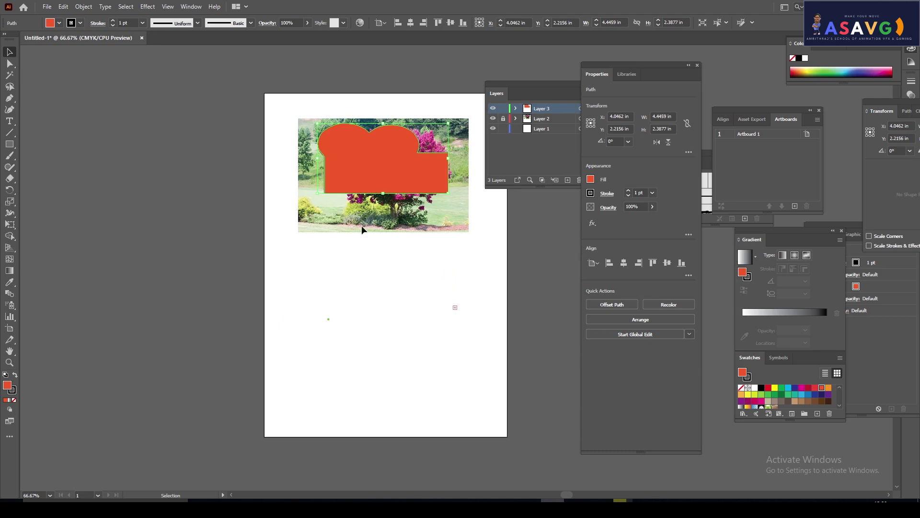
left_click_drag(547, 92, 580, 96)
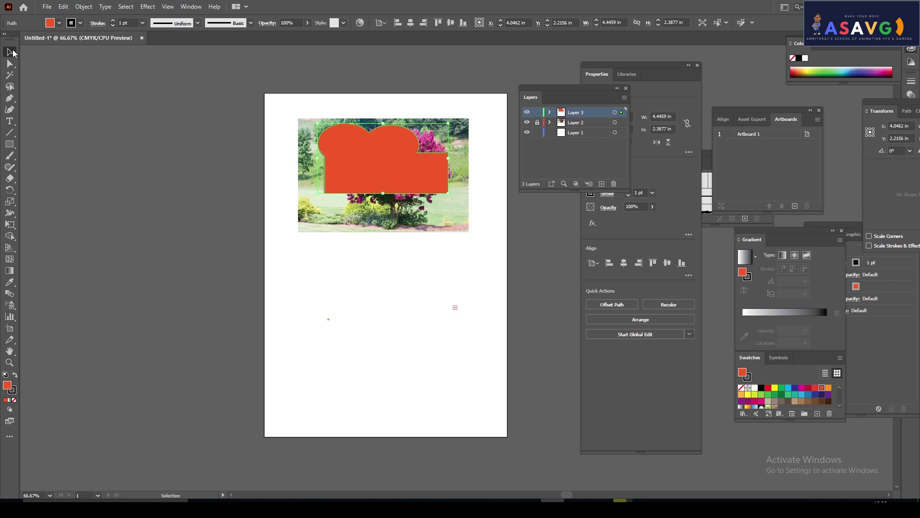
Step: Select all and apply Make Clipping Mask so the photo shows only inside the orange shape
key("ctrl+shift+a")
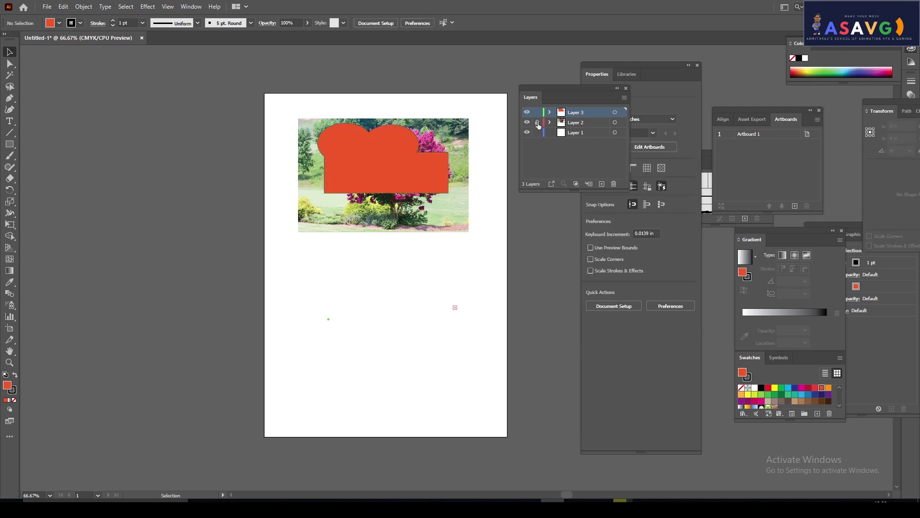
key("ctrl+a")
right_click(395, 153)
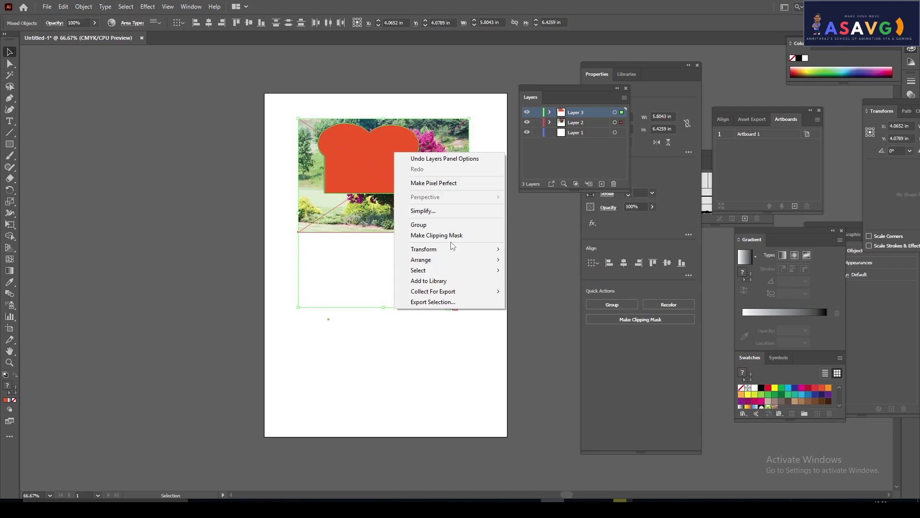
left_click(453, 236)
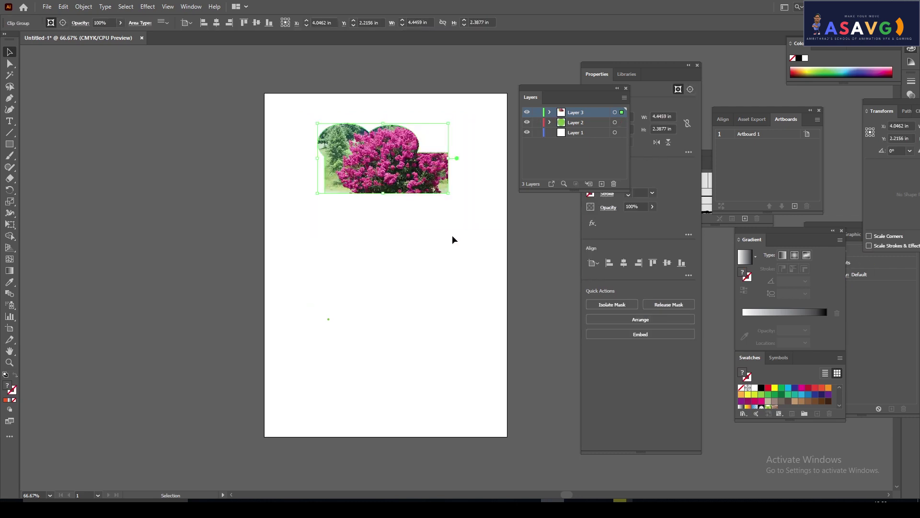
key("ctrl+1")
key("a")
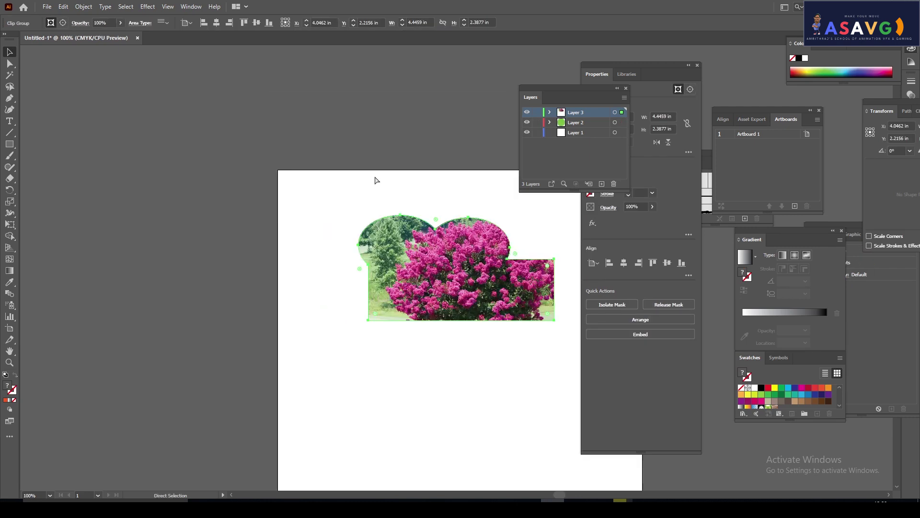
key("ctrl+minus")
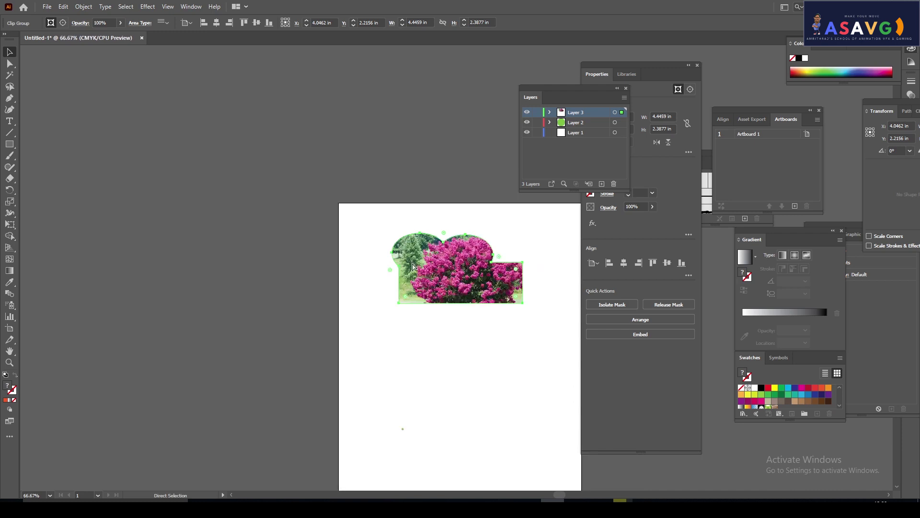
key("ctrl+1")
key("v")
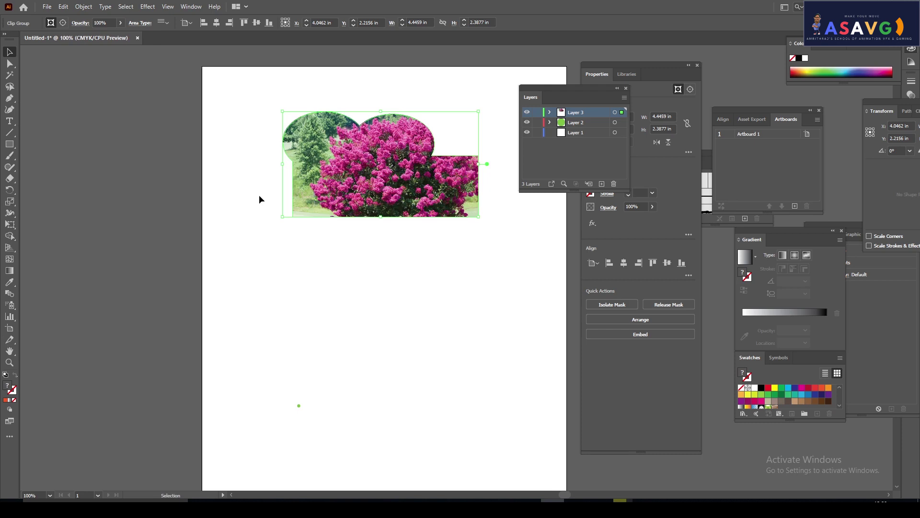
Step: Type the title 'CLIPPPING MASK' in 72.23 pt Myriad Pro and centre it below the tree photo
left_click(11, 123)
left_click(292, 284)
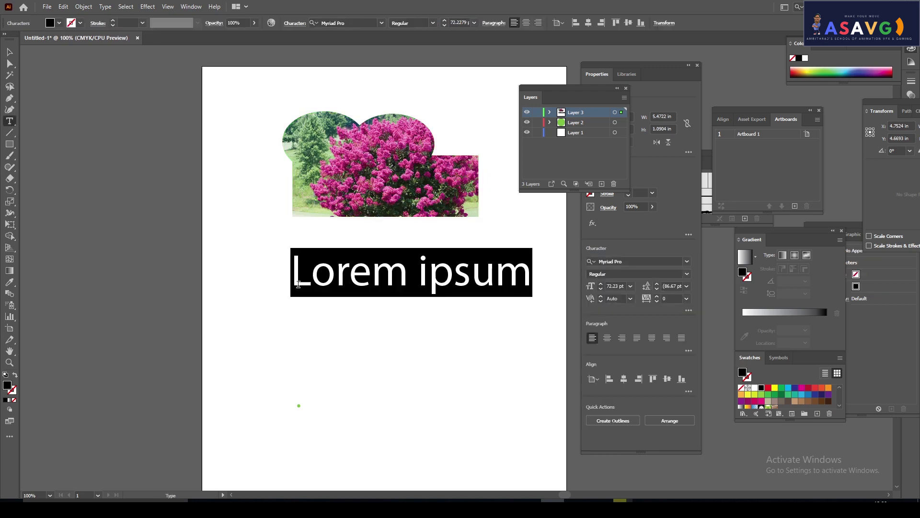
type("CLIPPP")
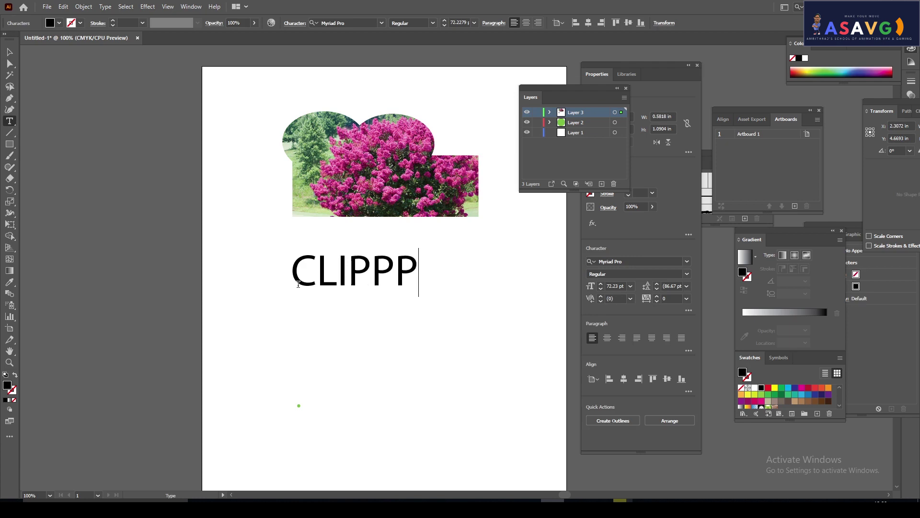
type("ING M")
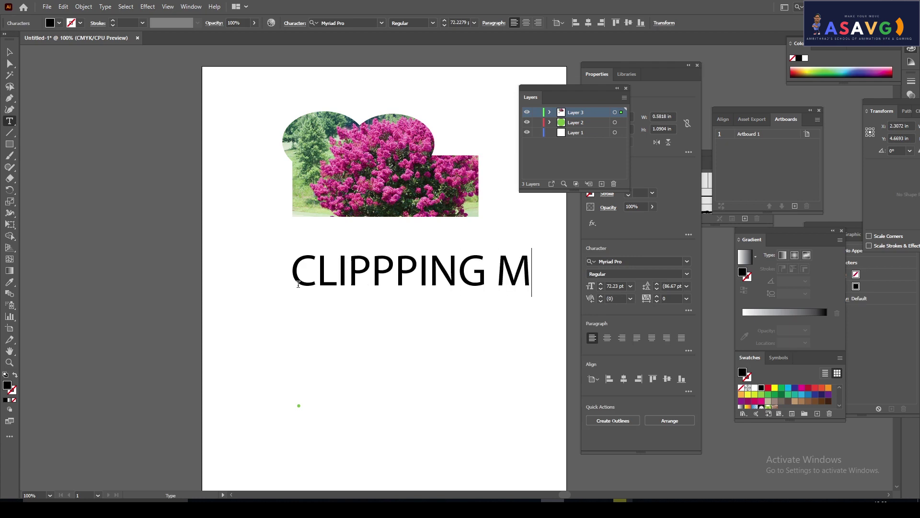
type("AS")
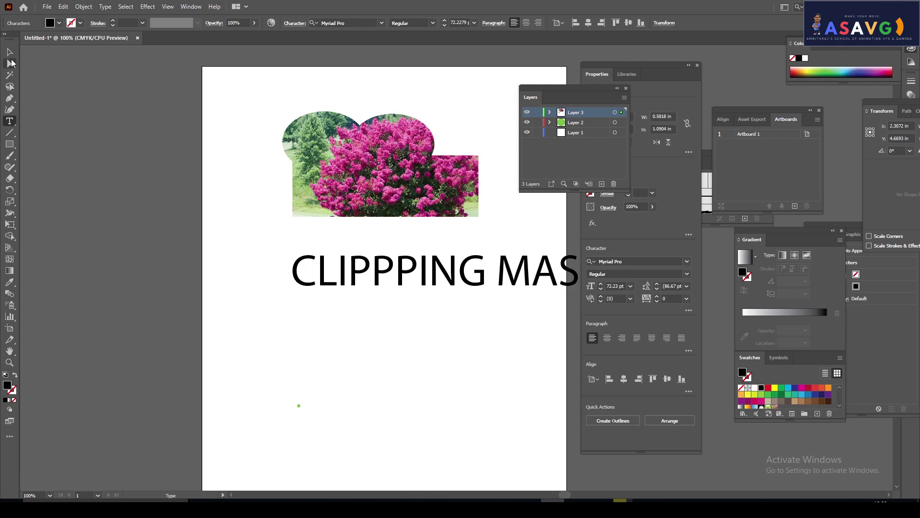
left_click(9, 51)
left_click_drag(437, 283, 405, 286)
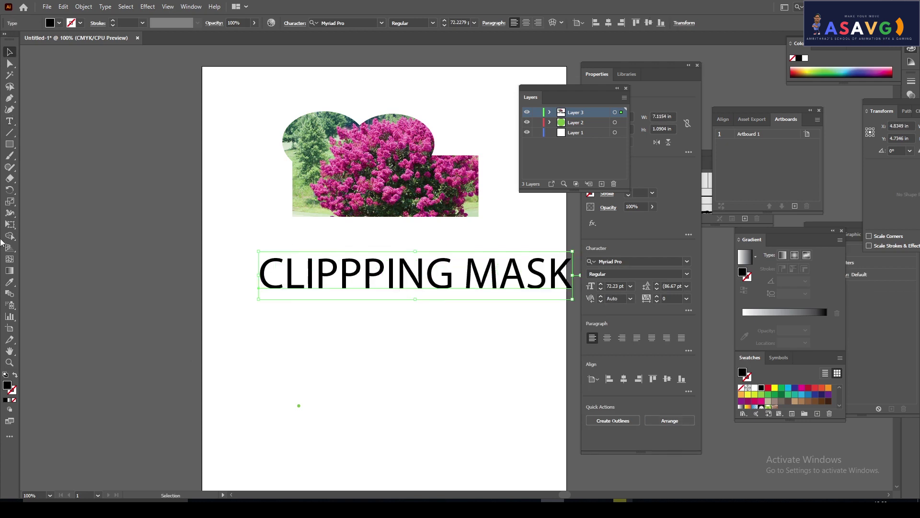